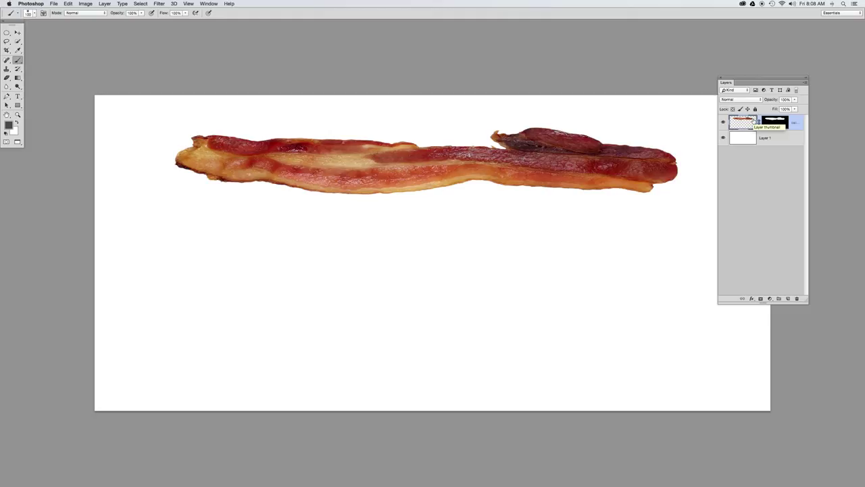
# Check the thumbnail size and contents settings of the Layers panel without changing them
pyautogui.click(18, 33)
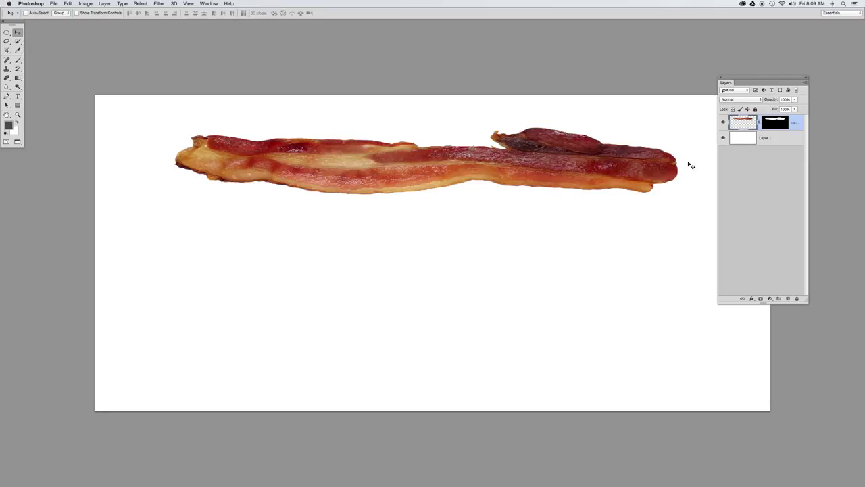
pyautogui.click(805, 82)
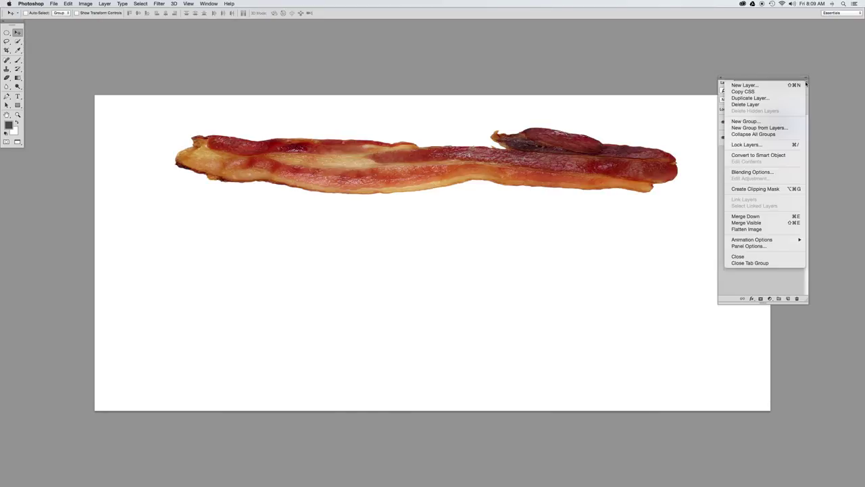
pyautogui.click(758, 246)
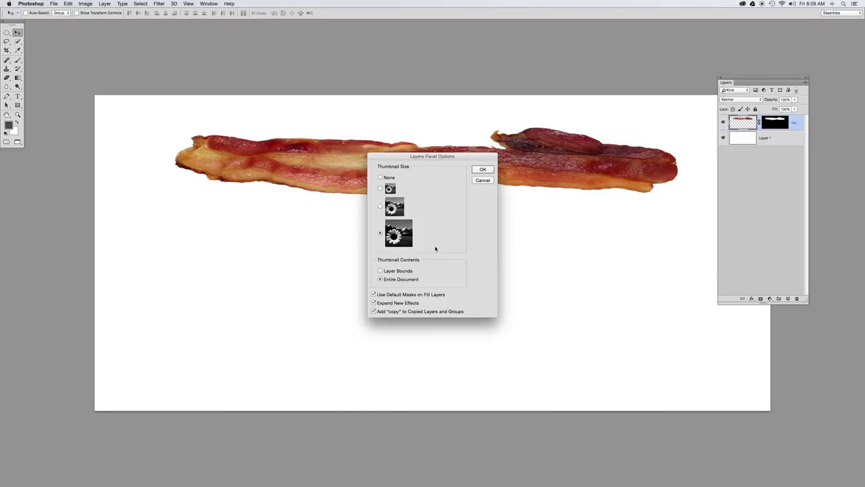
pyautogui.click(482, 181)
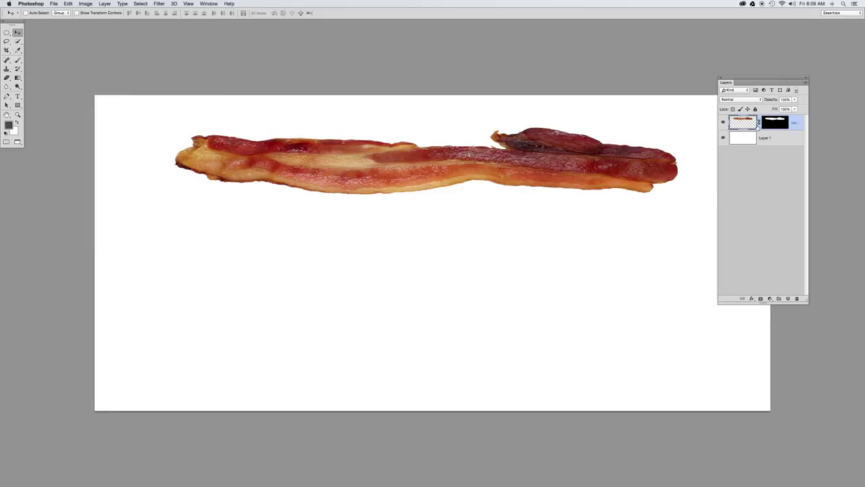
# Load the bacon cutout's outline as a selection and add a new layer beneath the bacon layer
pyautogui.press('super')
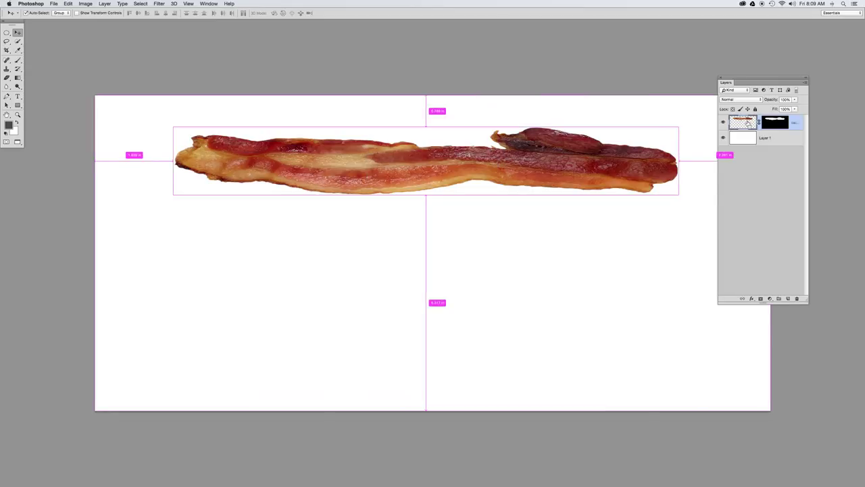
pyautogui.keyDown('super'); pyautogui.click(748, 123); pyautogui.keyUp('super')
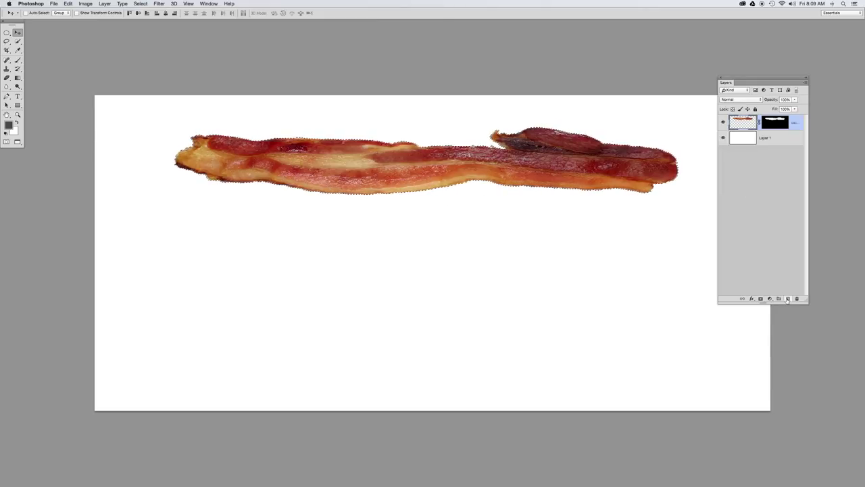
pyautogui.click(788, 299)
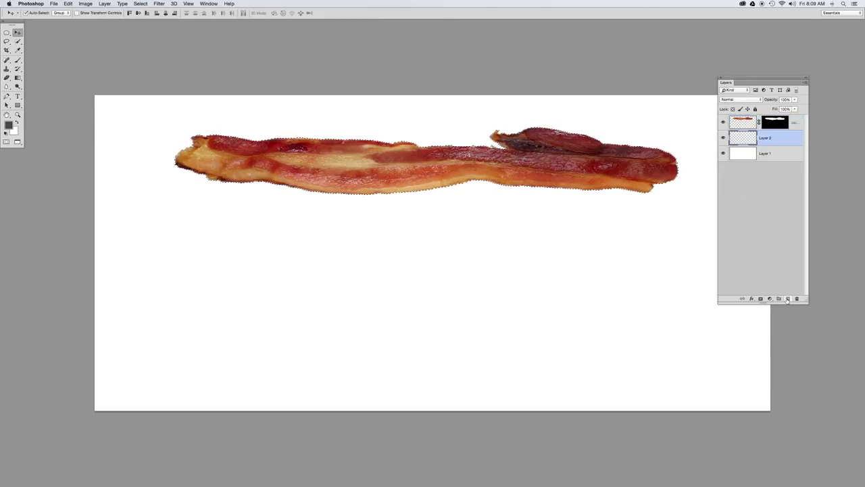
# Sample a dark reddish brown from the shaded part of the bacon as the foreground color
pyautogui.click(724, 121)
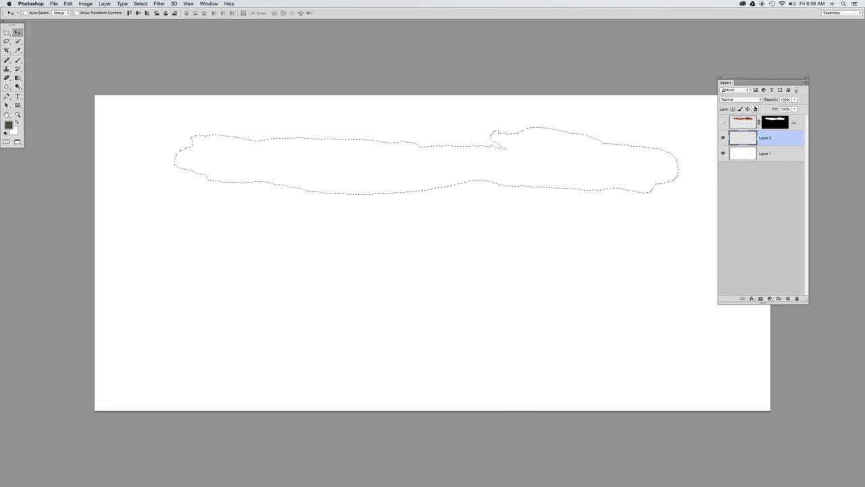
pyautogui.click(723, 122)
pyautogui.click(747, 125)
pyautogui.press('i')
pyautogui.click(564, 160)
pyautogui.moveTo(564, 160); pyautogui.dragTo(551, 150)
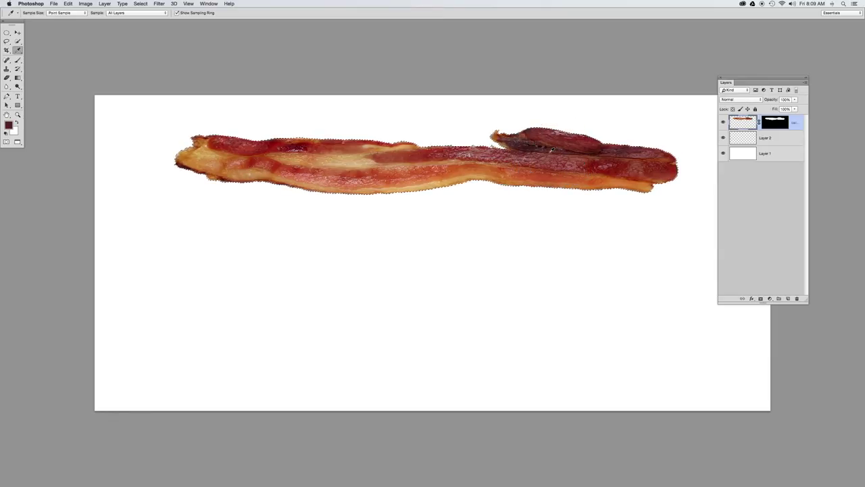
# Hide the bacon layer and fill the selection on the new empty layer with the sampled color, clearing the selection
pyautogui.click(722, 123)
pyautogui.click(749, 138)
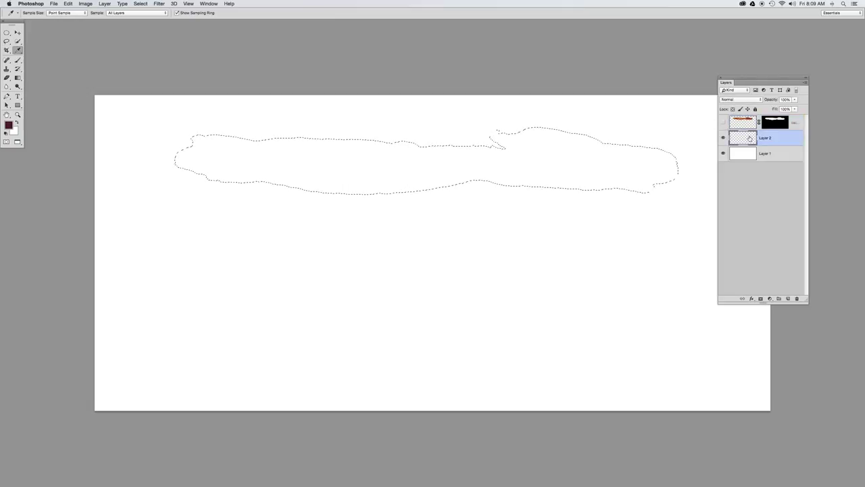
pyautogui.hotkey('alt', 'BackSpace')
pyautogui.hotkey('ctrl', 'd')
# Rename the filled layer "shadow" and show the bacon layer again
pyautogui.doubleClick(765, 138)
pyautogui.write('ar')
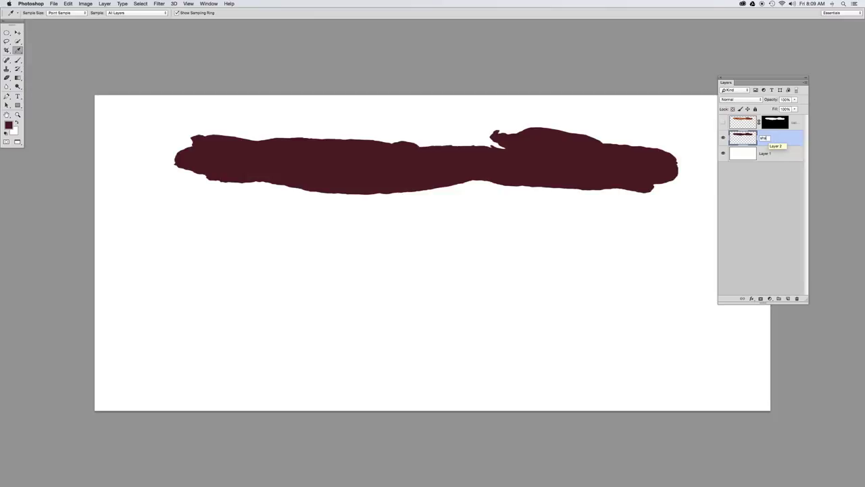
pyautogui.write('adow')
pyautogui.press('Return')
pyautogui.click(724, 122)
# Nudge the shadow layer downward until a thin dark strip shows along the bacon's lower edge
pyautogui.press('v')
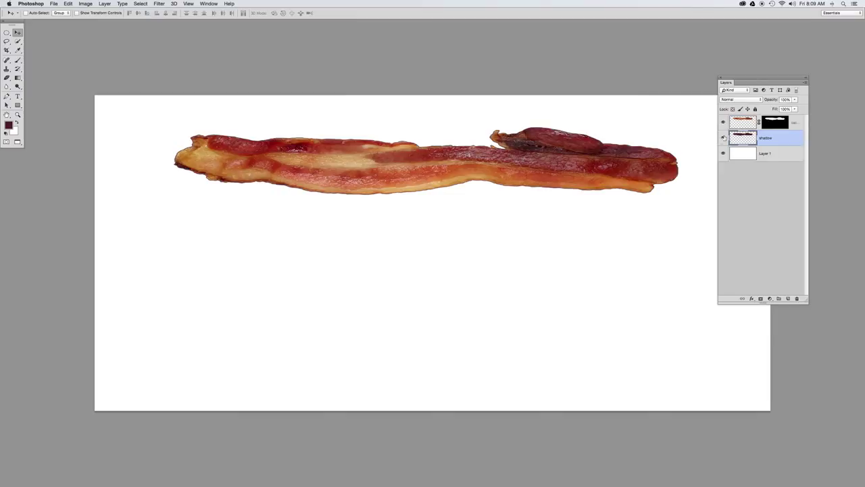
pyautogui.press('Down')
pyautogui.press('Down')
pyautogui.press('Down')
pyautogui.press('Down')
pyautogui.press('Down')
pyautogui.press('Down')
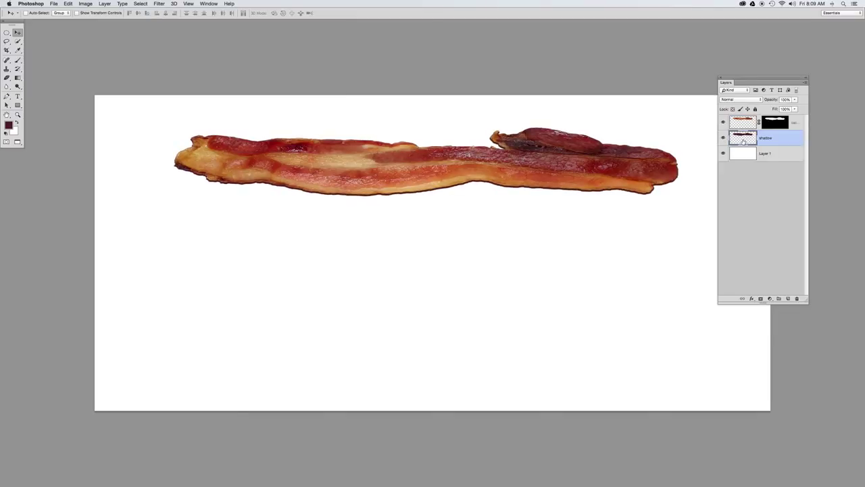
pyautogui.press('Down')
pyautogui.press('Down')
pyautogui.press('Down')
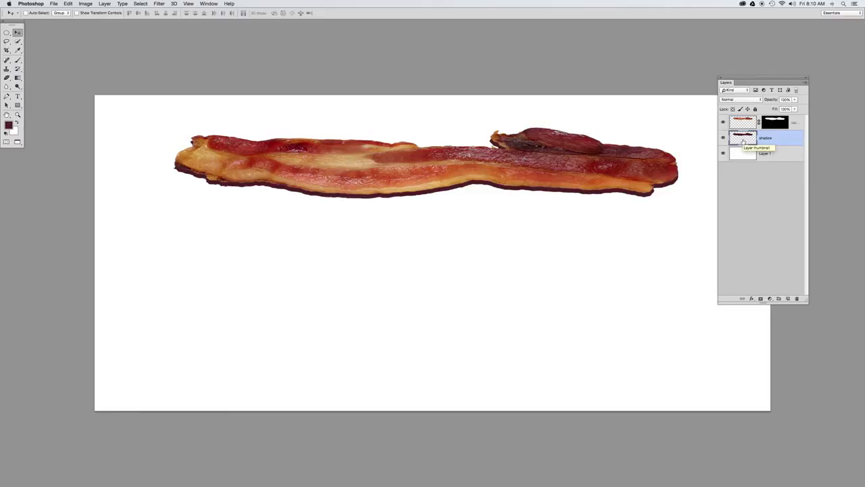
# Apply a Gaussian Blur to the shadow layer to give it a soft, diffuse edge around the bacon
pyautogui.click(159, 3)
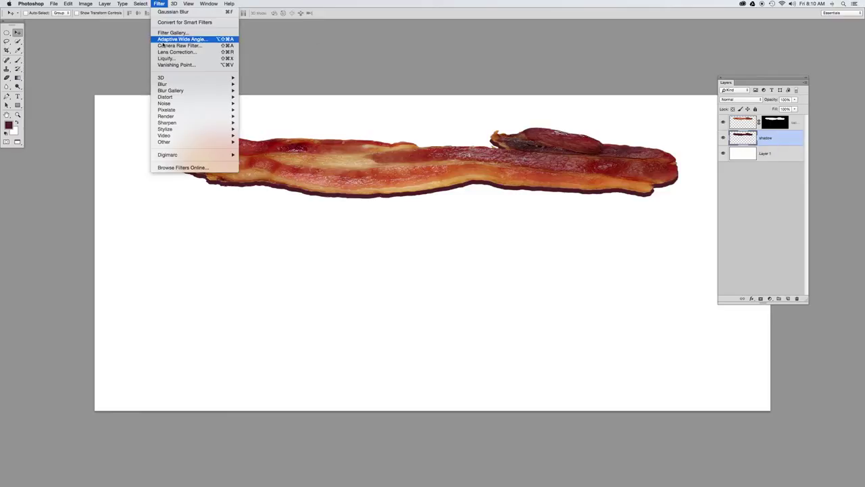
pyautogui.moveTo(169, 84)
pyautogui.click(276, 110)
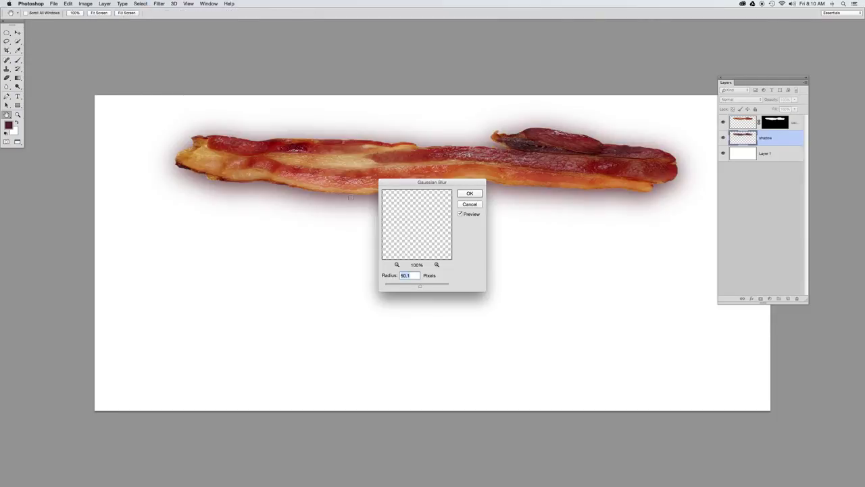
pyautogui.moveTo(404, 189); pyautogui.dragTo(472, 199)
pyautogui.moveTo(486, 301); pyautogui.dragTo(461, 302)
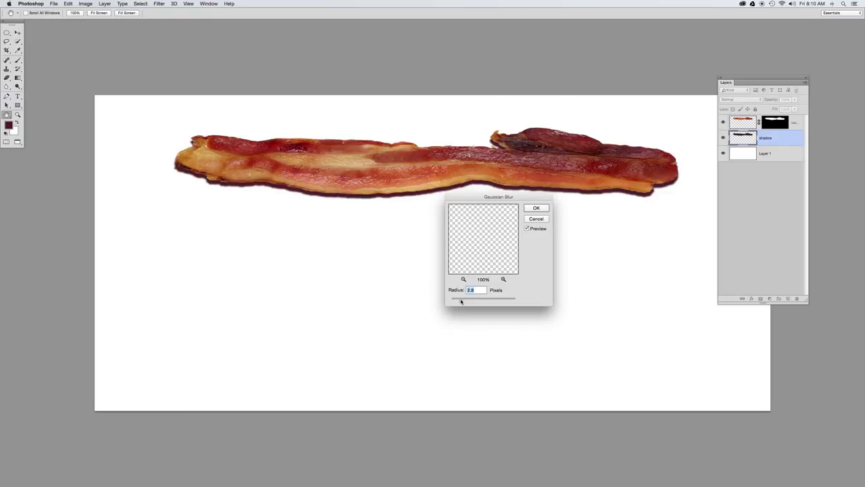
pyautogui.moveTo(463, 303); pyautogui.dragTo(470, 302)
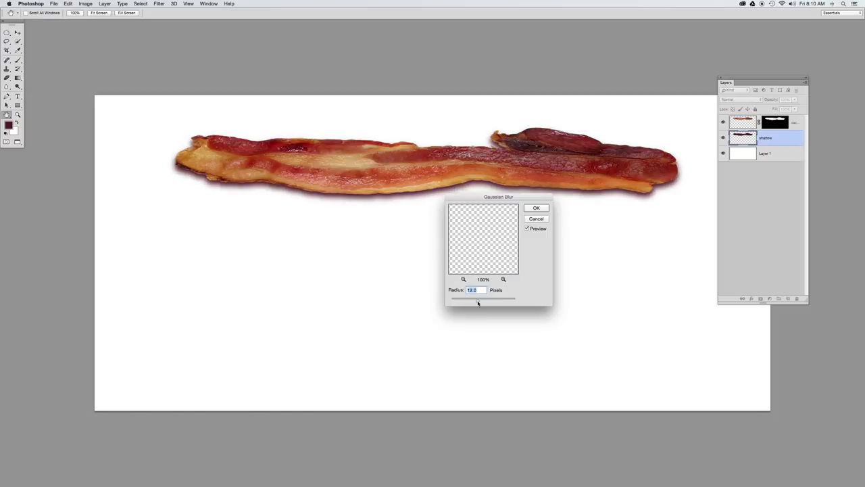
pyautogui.moveTo(479, 303); pyautogui.dragTo(480, 302)
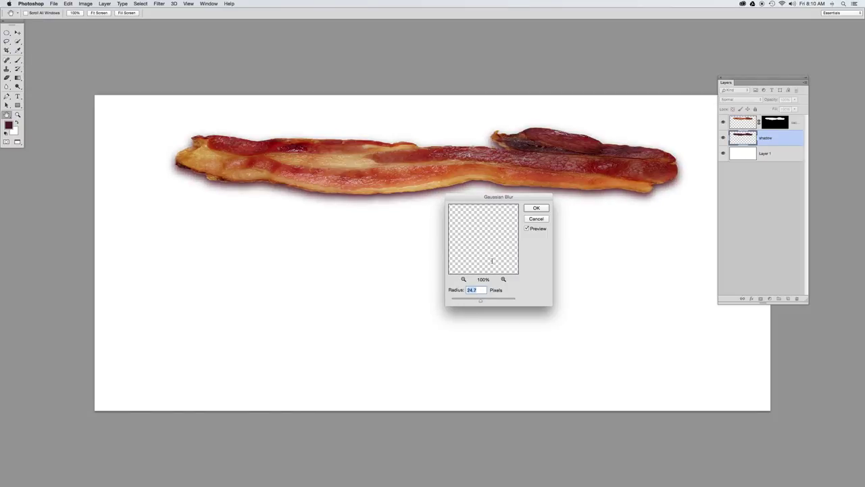
pyautogui.moveTo(478, 304); pyautogui.dragTo(478, 303)
pyautogui.click(536, 209)
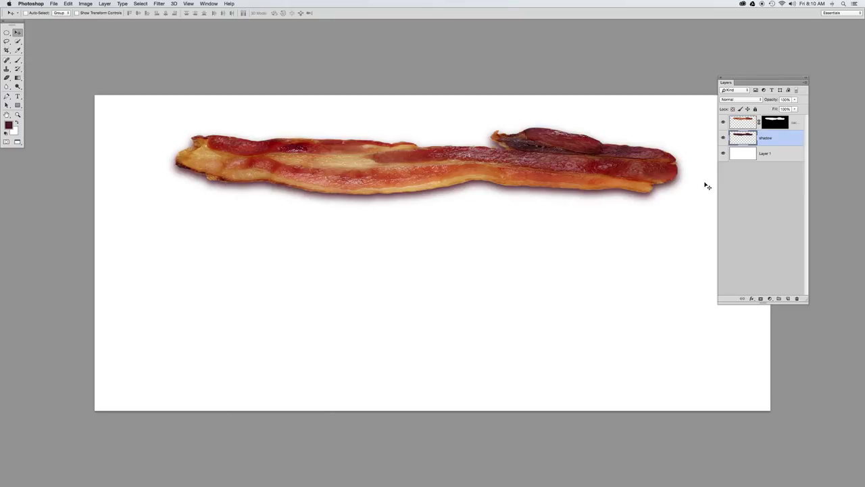
# Add a new layer directly above the shadow layer and load the bacon's outline as a selection
pyautogui.click(788, 300)
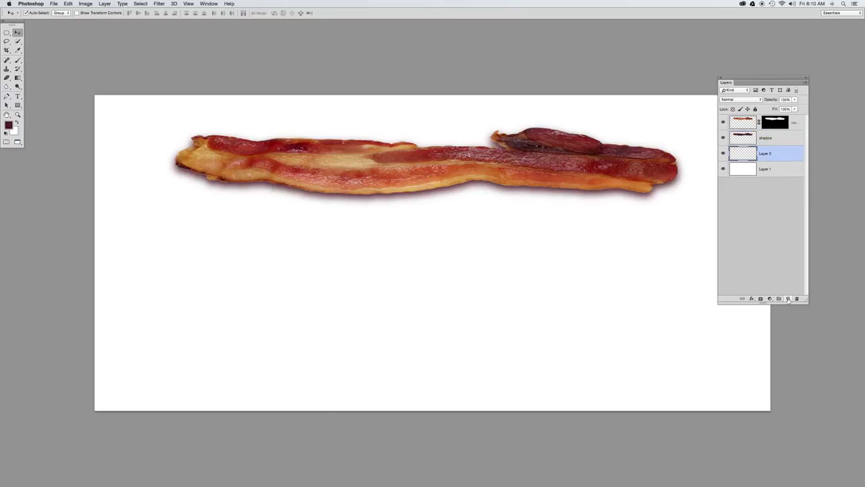
pyautogui.moveTo(769, 151); pyautogui.dragTo(769, 133)
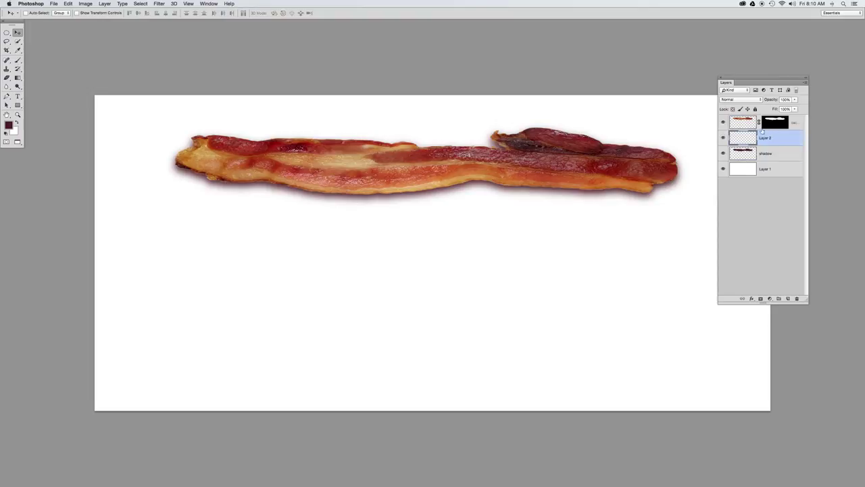
pyautogui.keyDown('super'); pyautogui.click(750, 124); pyautogui.keyUp('super')
# Set the foreground color to a darker shade of the sampled reddish brown
pyautogui.click(17, 50)
pyautogui.click(8, 124)
pyautogui.moveTo(383, 249); pyautogui.dragTo(383, 256)
pyautogui.press('Return')
pyautogui.press('v')
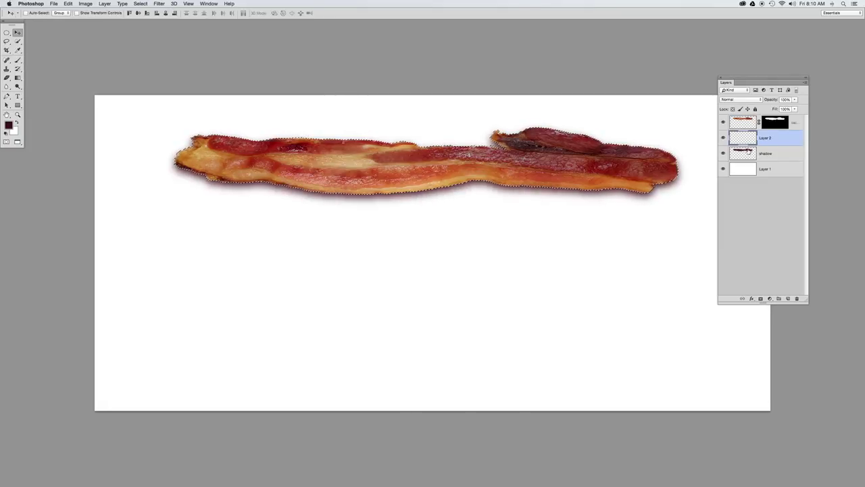
# Name the new layer "anchor shadow" and fill its bacon-shaped selection with the darker foreground color, clearing the selection
pyautogui.doubleClick(765, 138)
pyautogui.write('anchor shadow')
pyautogui.press('Return')
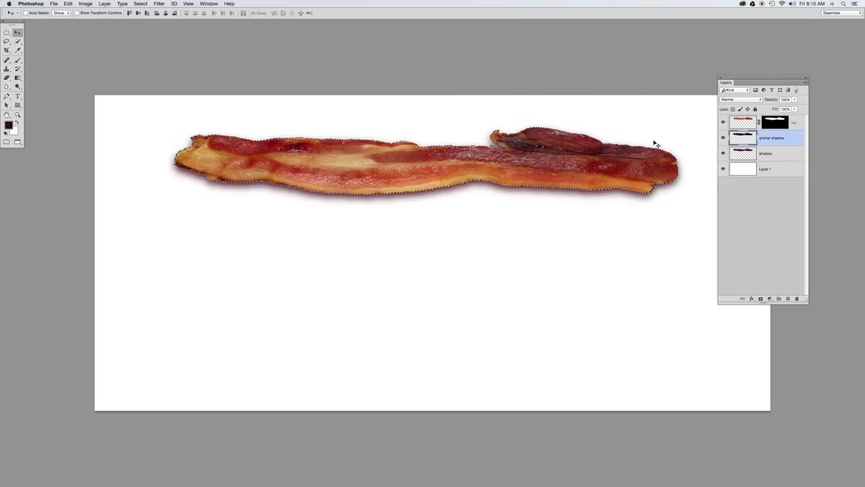
pyautogui.press('super+d')
# Apply a Gaussian Blur with a 3.7 pixel radius to the anchor shadow layer
pyautogui.click(159, 3)
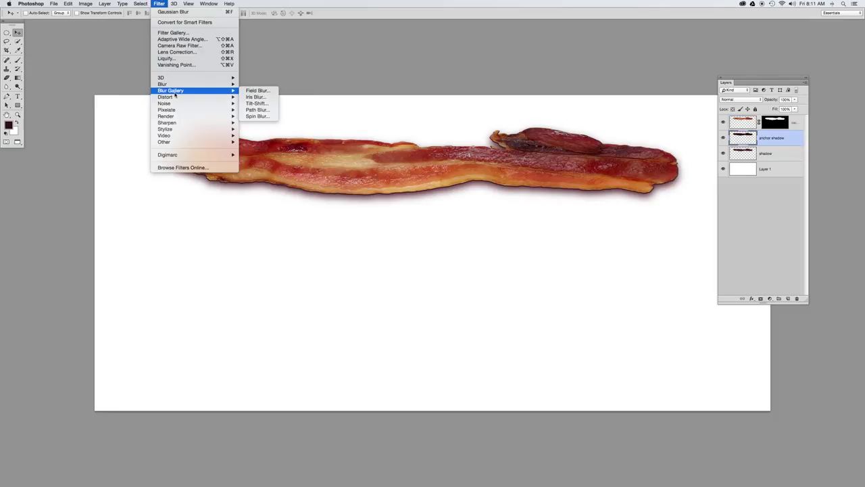
pyautogui.moveTo(169, 84)
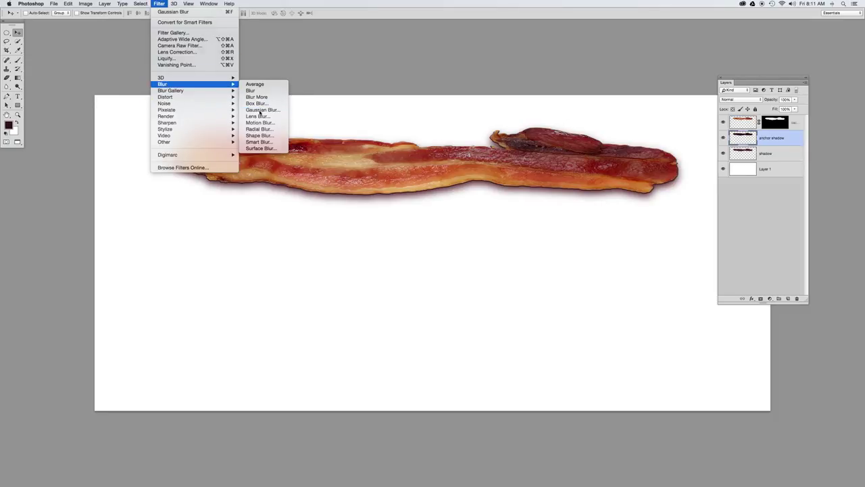
pyautogui.click(257, 109)
pyautogui.moveTo(479, 299); pyautogui.dragTo(463, 302)
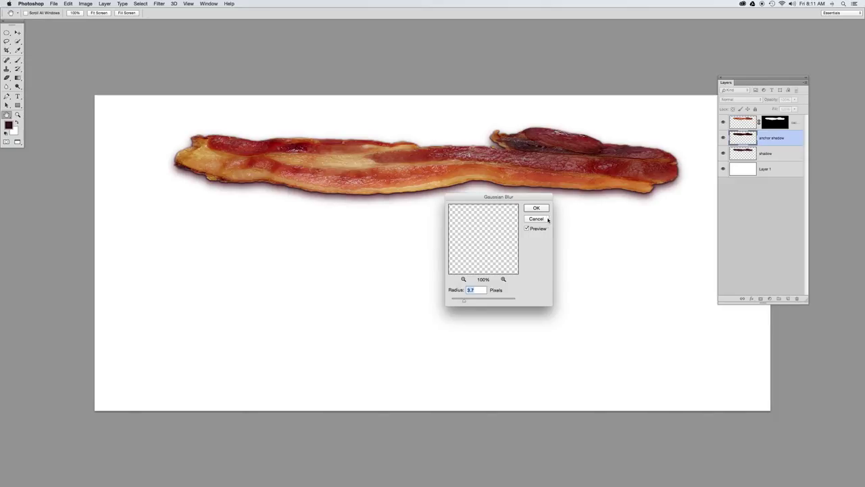
pyautogui.click(537, 208)
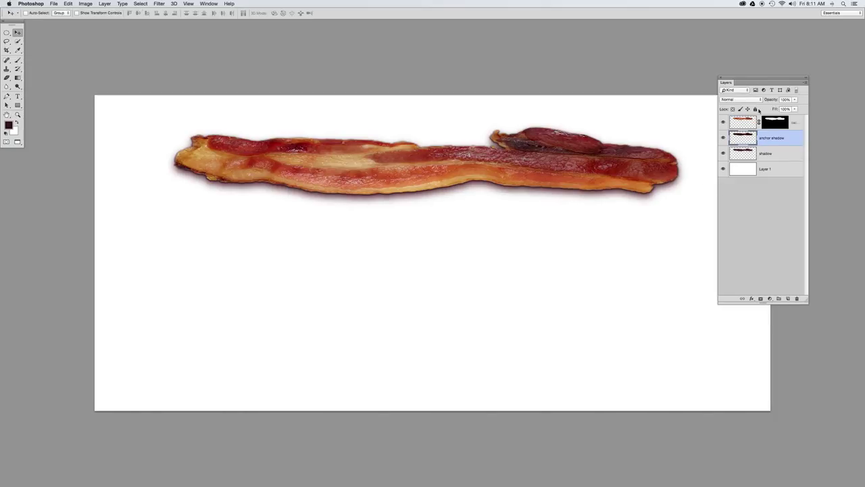
# Lower the anchor shadow layer's opacity to 47% and toggle each shadow layer's visibility to compare the effect
pyautogui.moveTo(770, 101); pyautogui.dragTo(769, 101)
pyautogui.moveTo(763, 101); pyautogui.dragTo(757, 100)
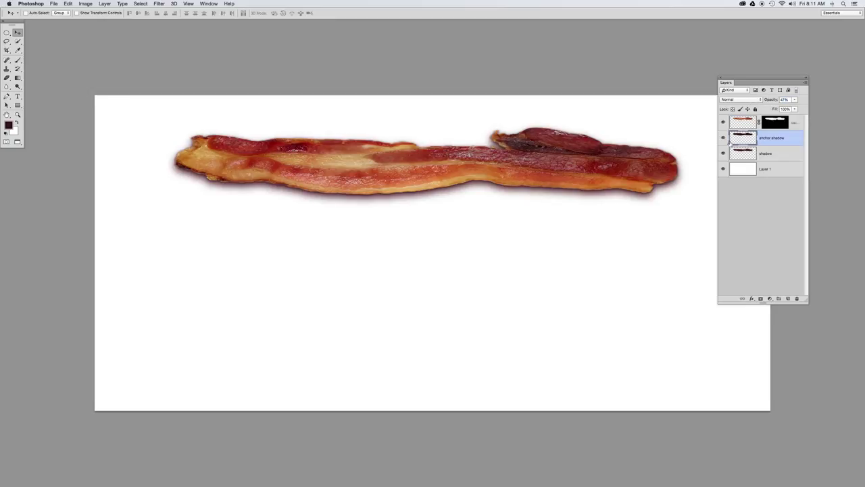
pyautogui.click(723, 138)
pyautogui.click(723, 138)
pyautogui.click(722, 153)
pyautogui.click(722, 154)
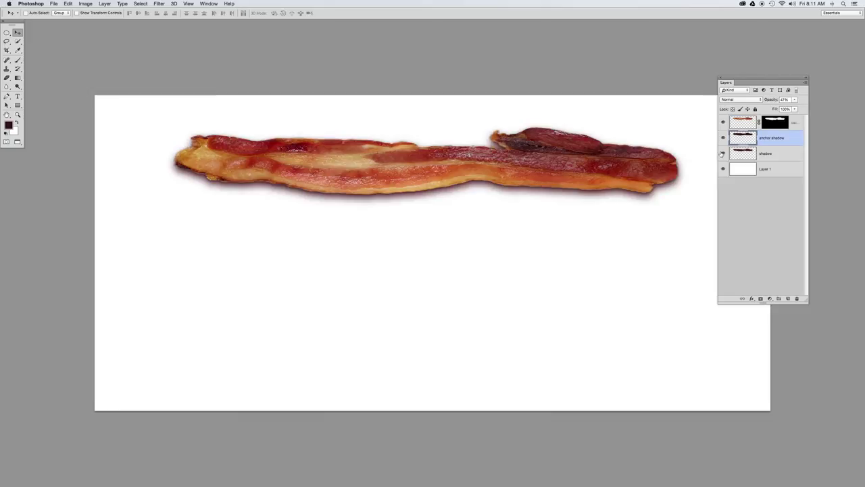
# Erase the shadow along the bacon's upper edge on both the shadow and anchor shadow layers with a 200 px eraser
pyautogui.click(752, 154)
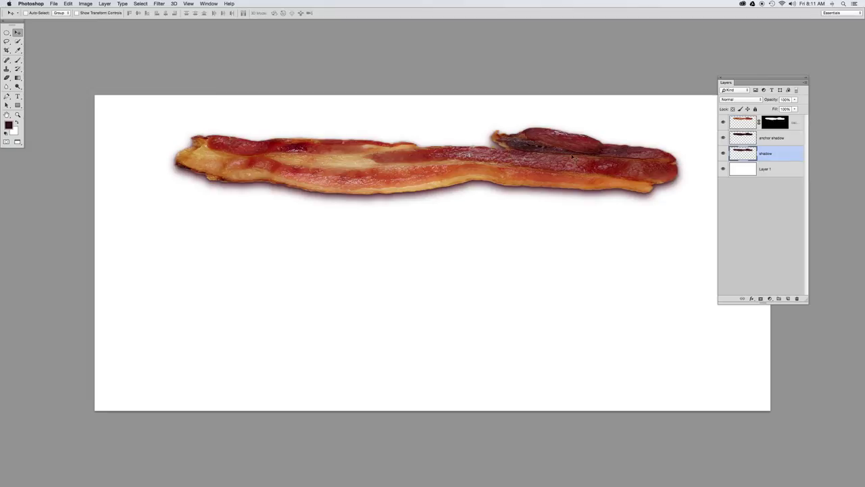
pyautogui.press('b')
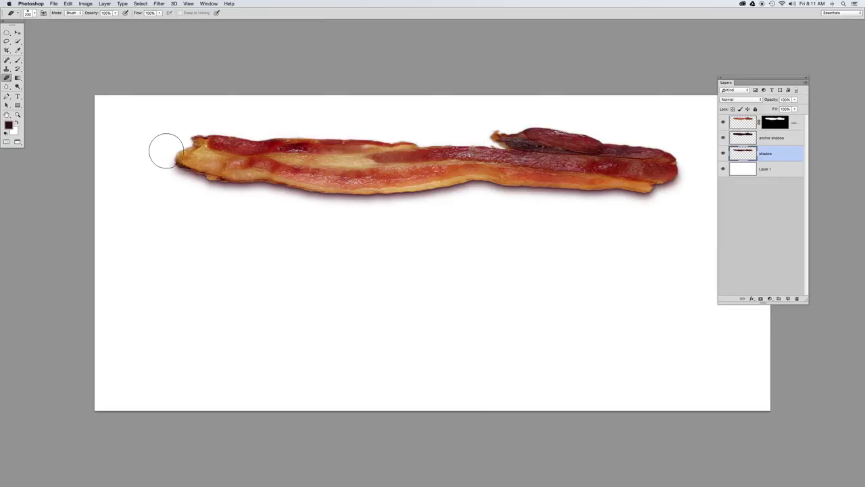
pyautogui.click(771, 142)
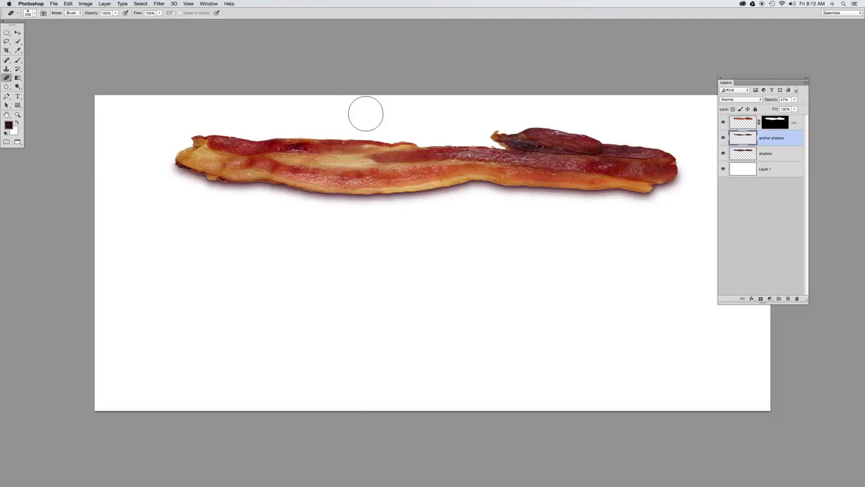
# Group the anchor shadow and shadow layers, add a white layer mask to the group, and ready the Brush with black as foreground color
pyautogui.click(17, 32)
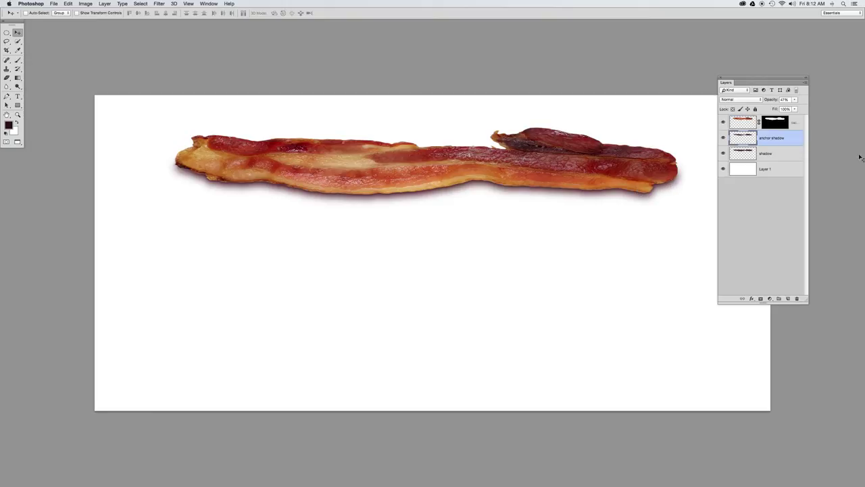
pyautogui.keyDown('shift'); pyautogui.click(782, 153); pyautogui.keyUp('shift')
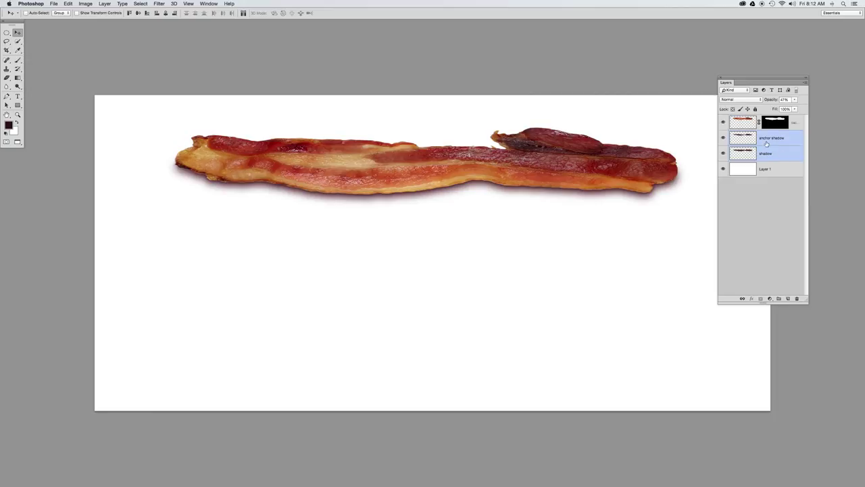
pyautogui.press('super+g')
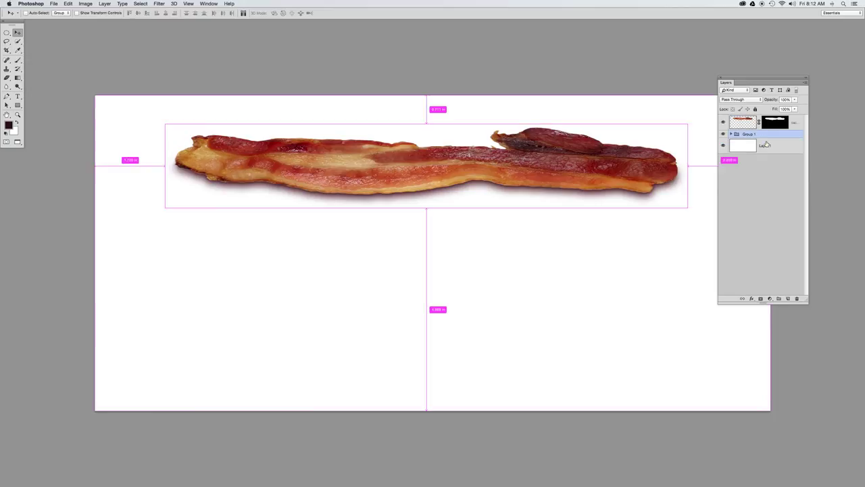
pyautogui.click(761, 299)
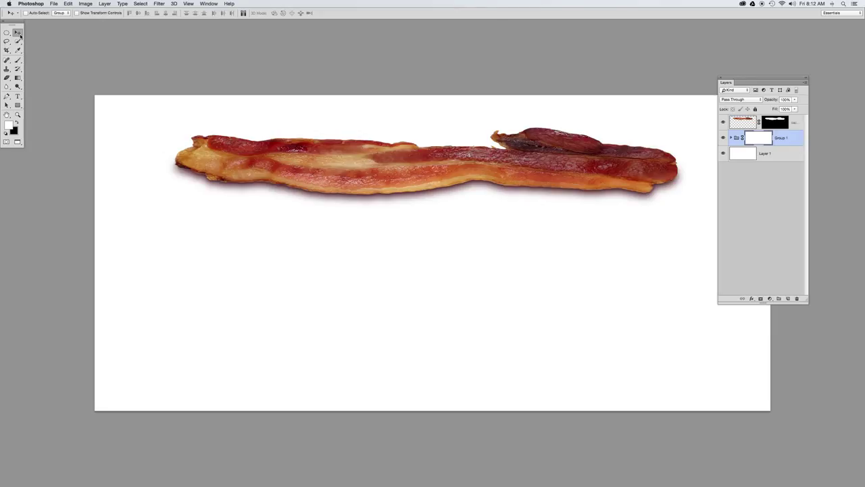
pyautogui.click(17, 60)
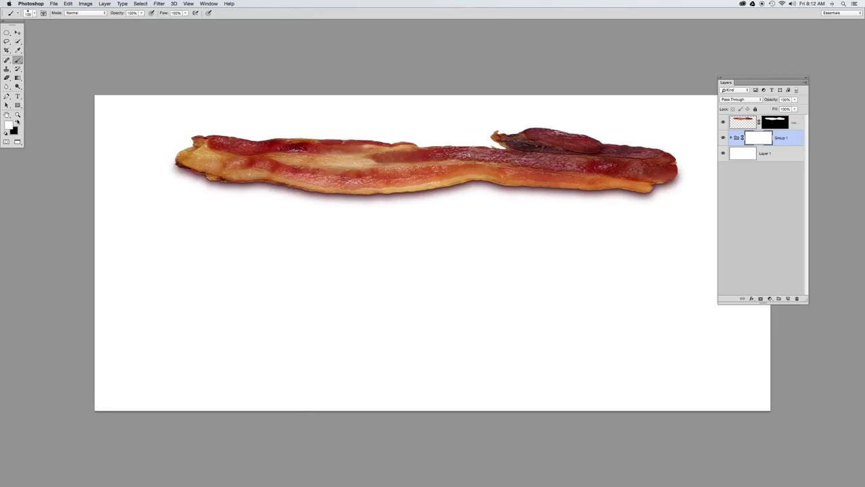
pyautogui.click(18, 122)
# Expand the shadow group and nudge the shadow layer slightly downward beneath the bacon
pyautogui.click(732, 138)
pyautogui.click(755, 169)
pyautogui.press('v')
pyautogui.press('Down')
pyautogui.press('Down')
pyautogui.press('Down')
pyautogui.press('Down')
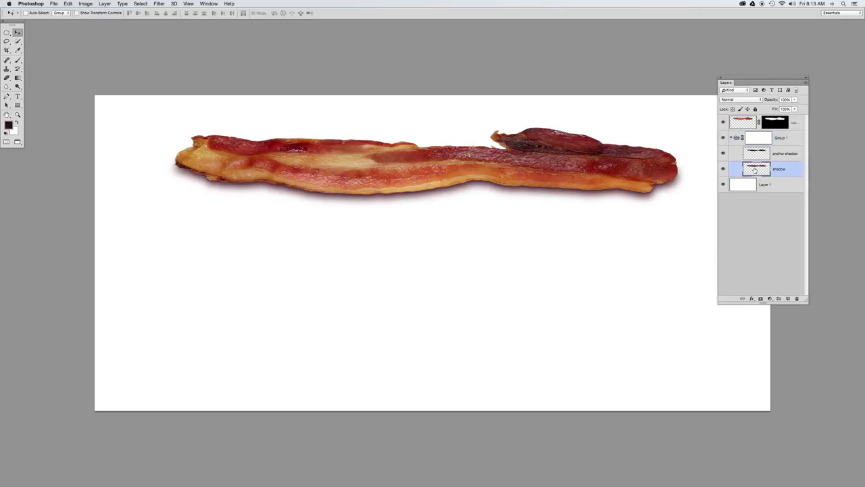
pyautogui.press('Down')
pyautogui.press('Down')
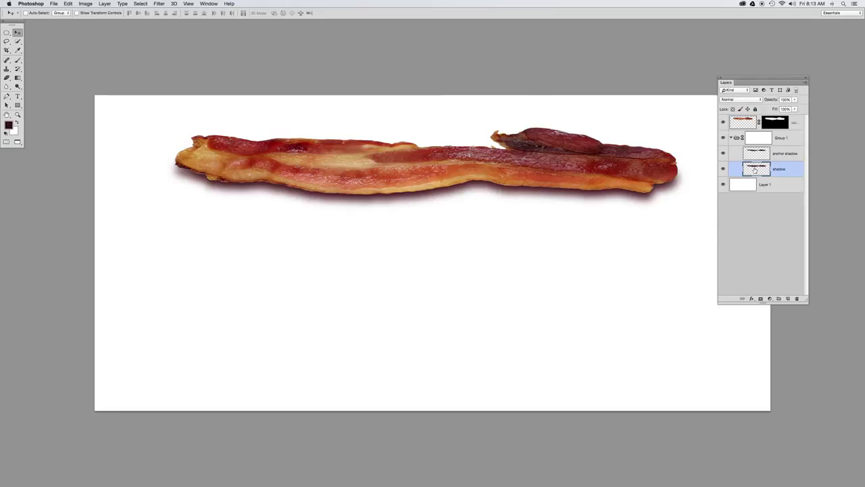
# Paint black on the group's mask with a 200 px brush to trim the shadow along the bacon's lower edge, comparing with the mask disabled
pyautogui.click(750, 139)
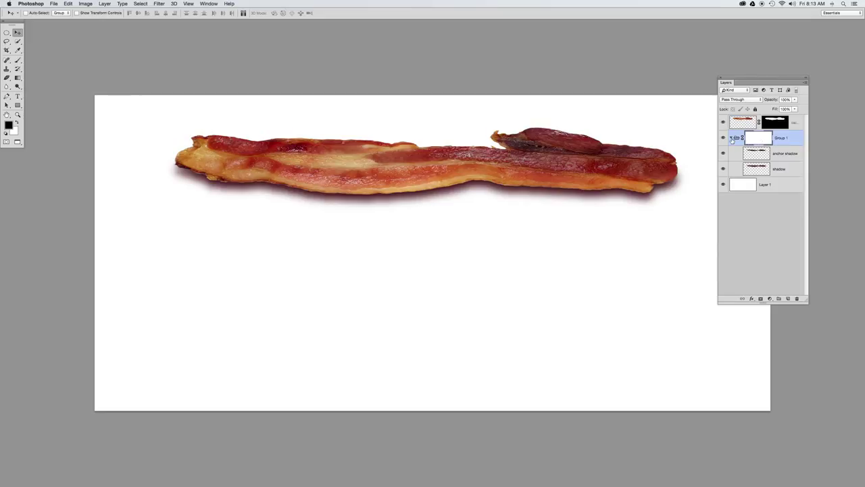
pyautogui.click(733, 139)
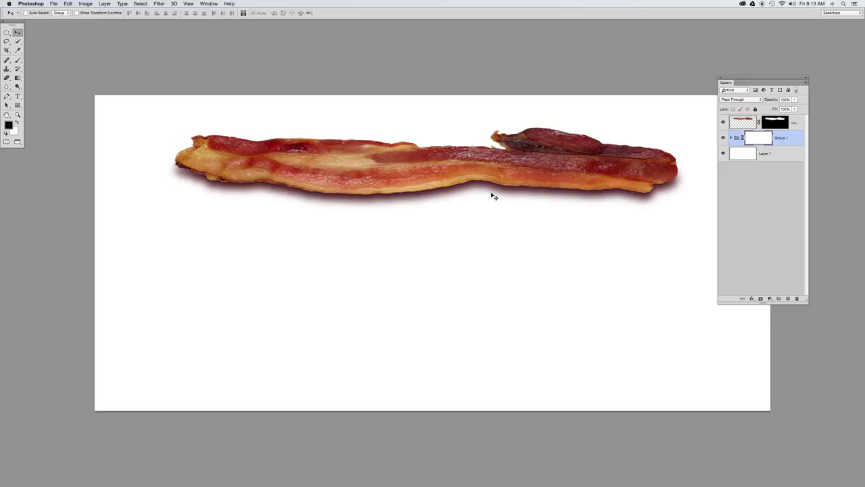
pyautogui.press('b')
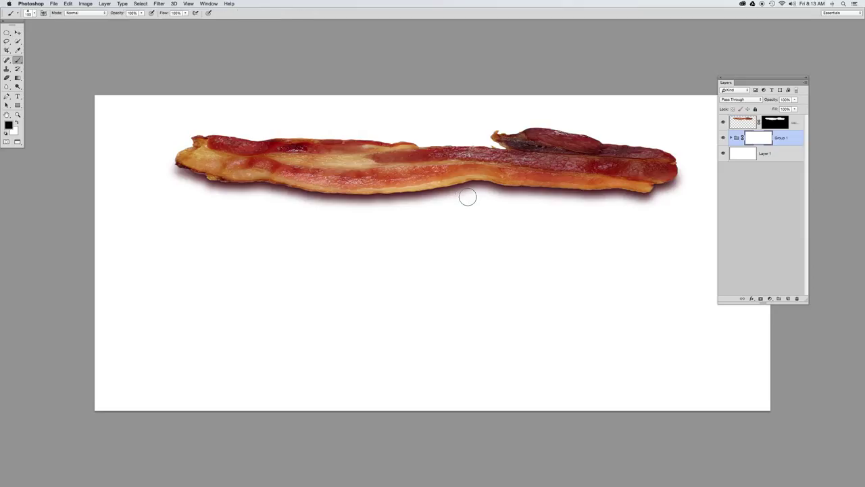
pyautogui.press(']')
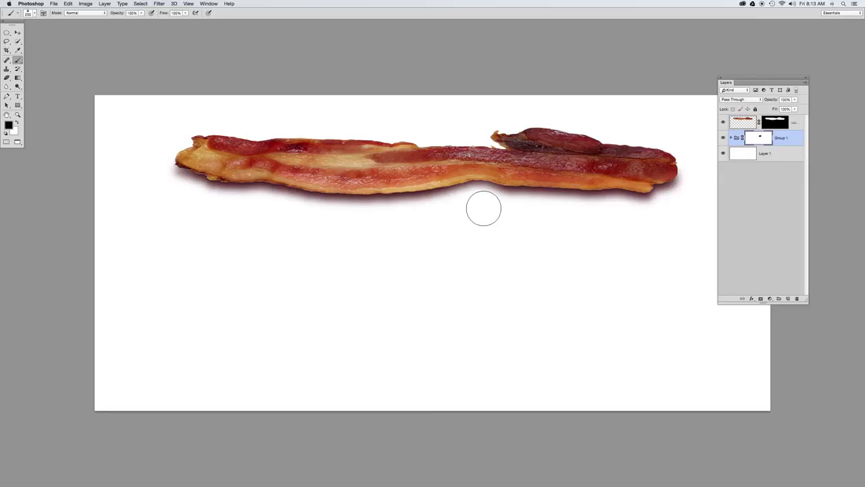
pyautogui.click(619, 215)
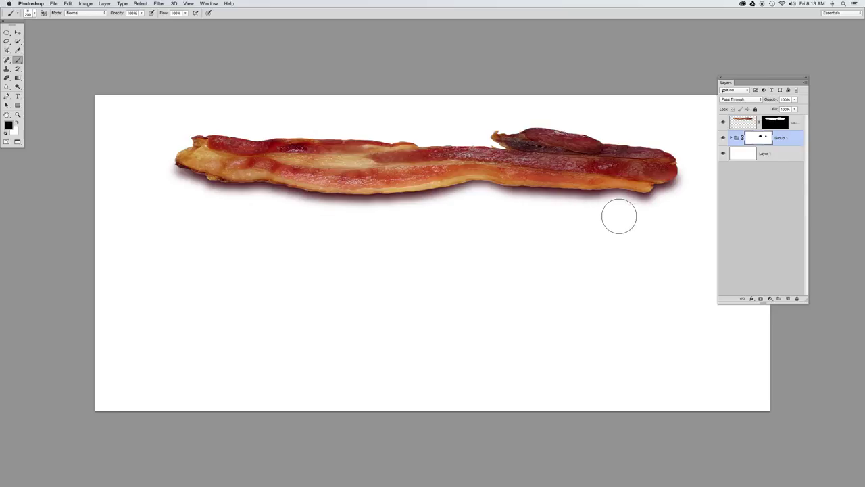
pyautogui.click(571, 219)
pyautogui.click(534, 215)
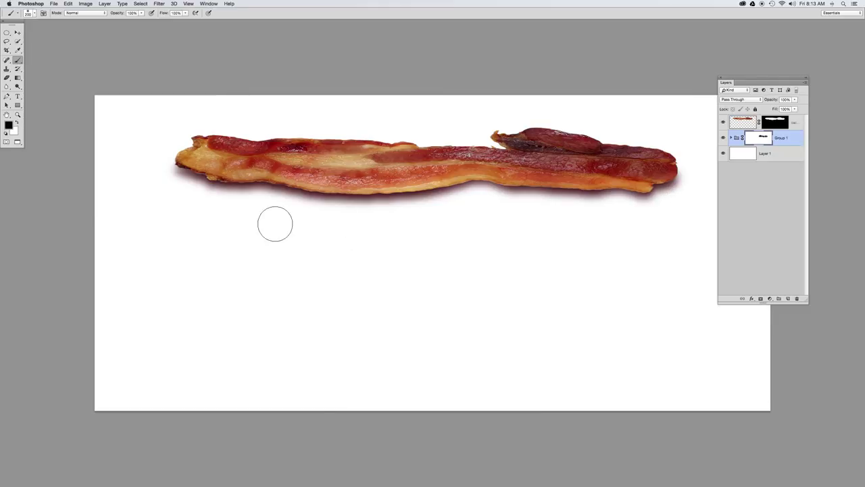
pyautogui.click(261, 205)
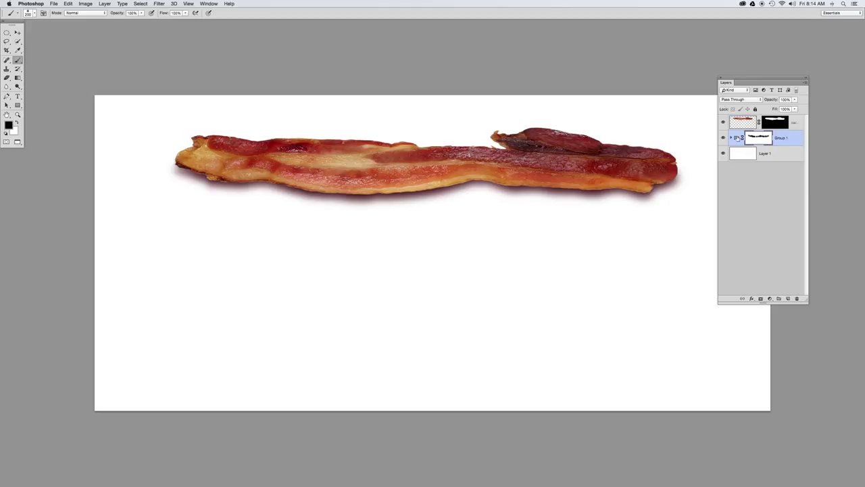
pyautogui.keyDown('shift'); pyautogui.click(756, 139); pyautogui.keyUp('shift')
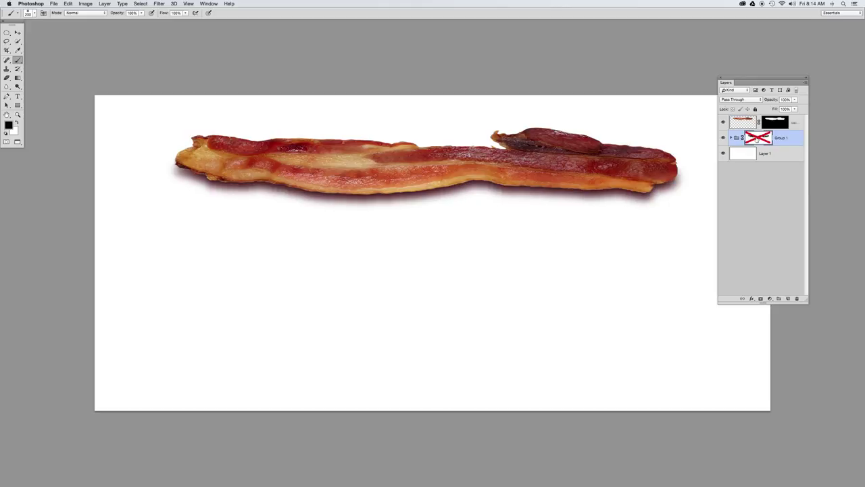
pyautogui.keyDown('shift'); pyautogui.click(757, 138); pyautogui.keyUp('shift')
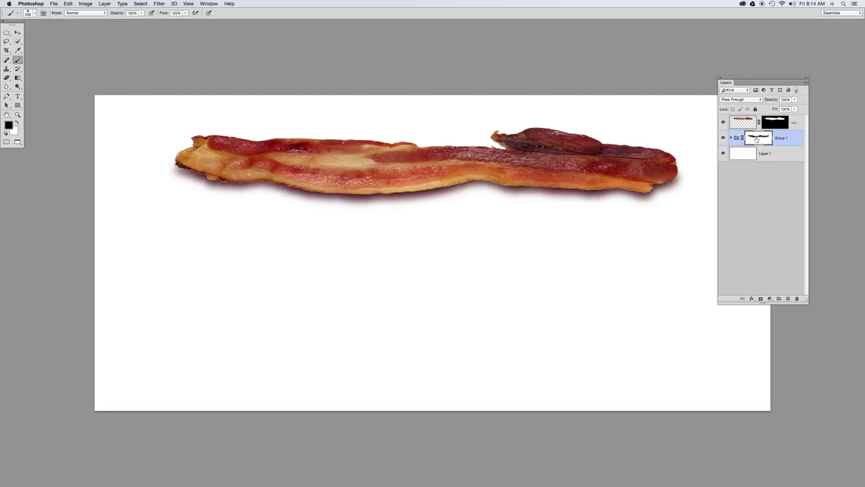